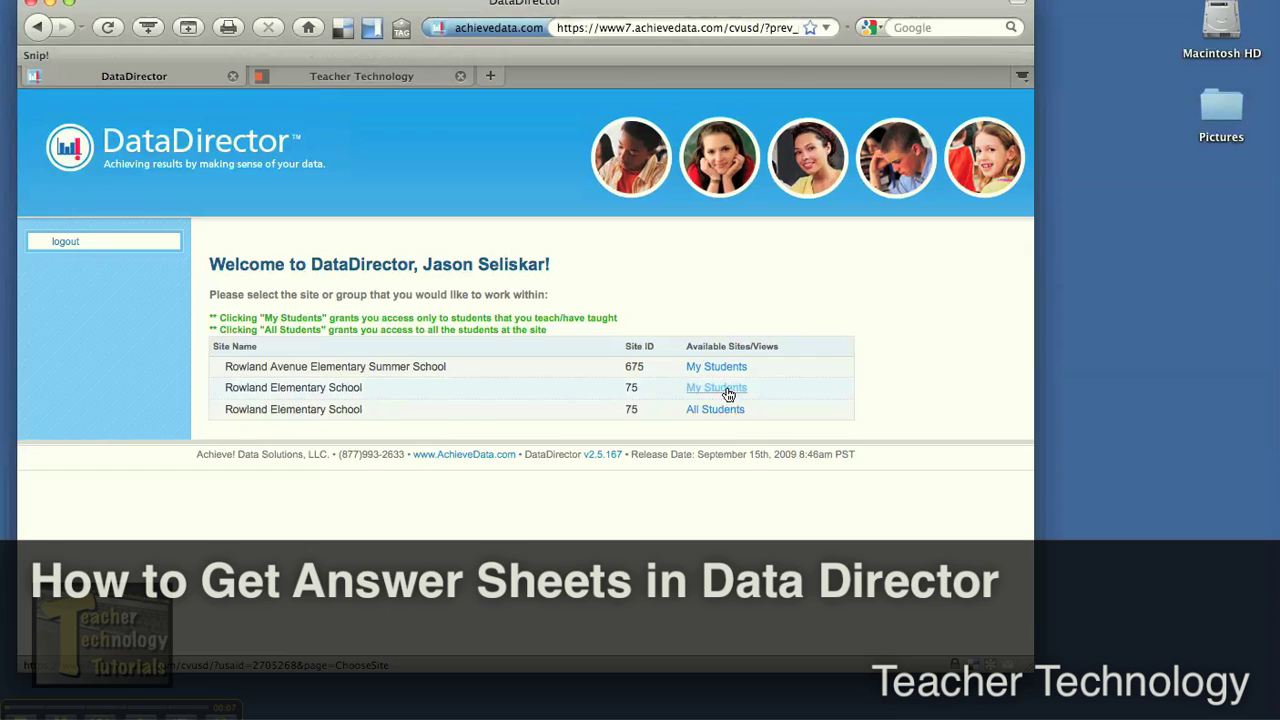
# Step: Limit to Rowland Elementary students, then filter exams to Mathematics with Other excluded
pyautogui.click(717, 388)
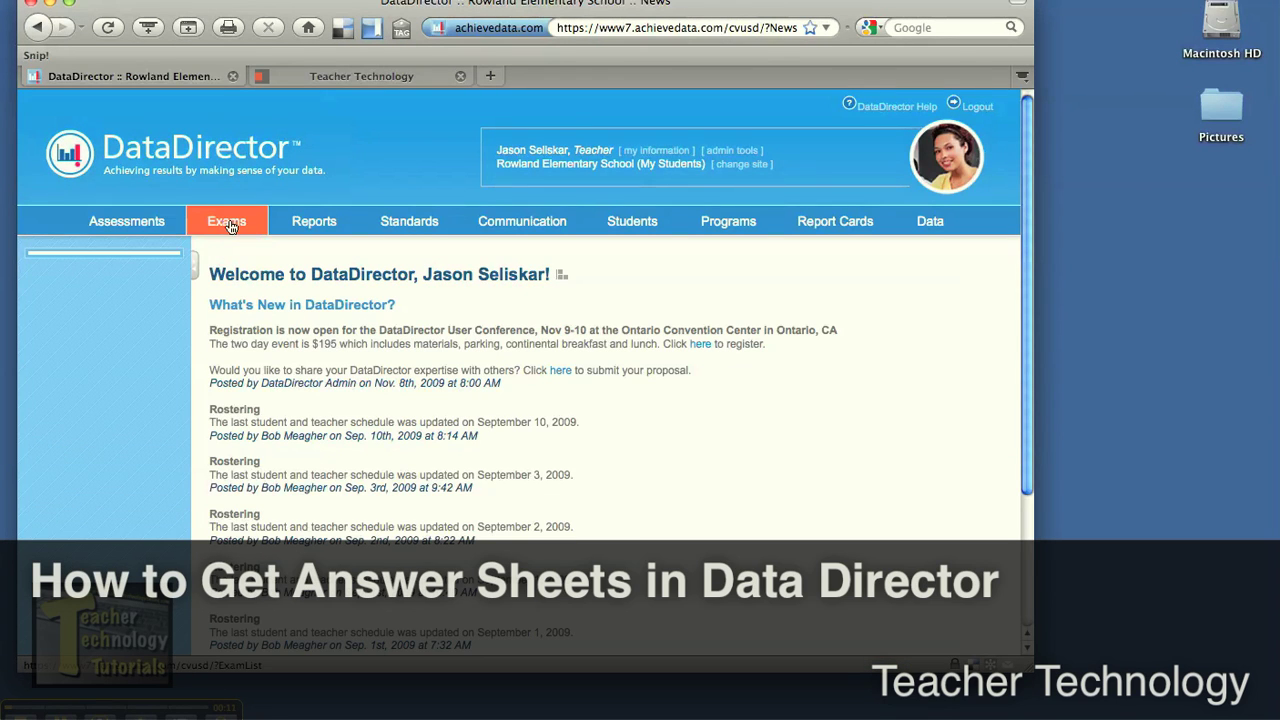
pyautogui.click(230, 226)
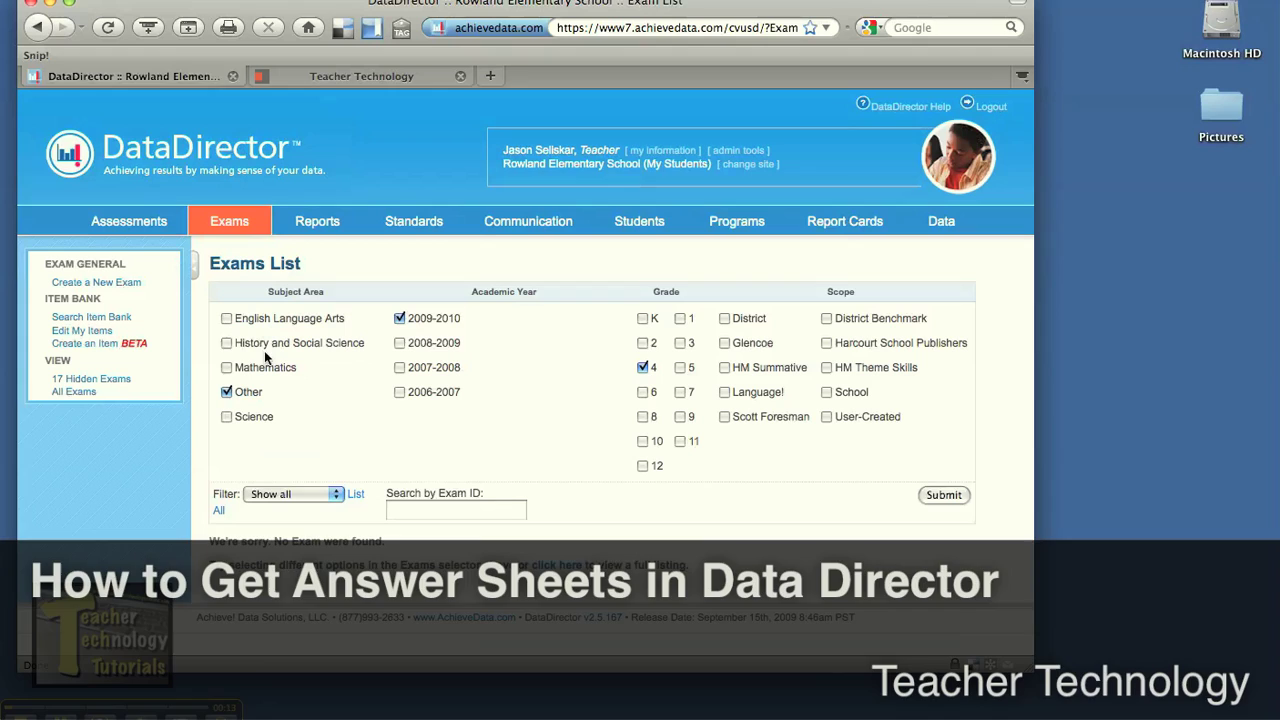
pyautogui.click(227, 367)
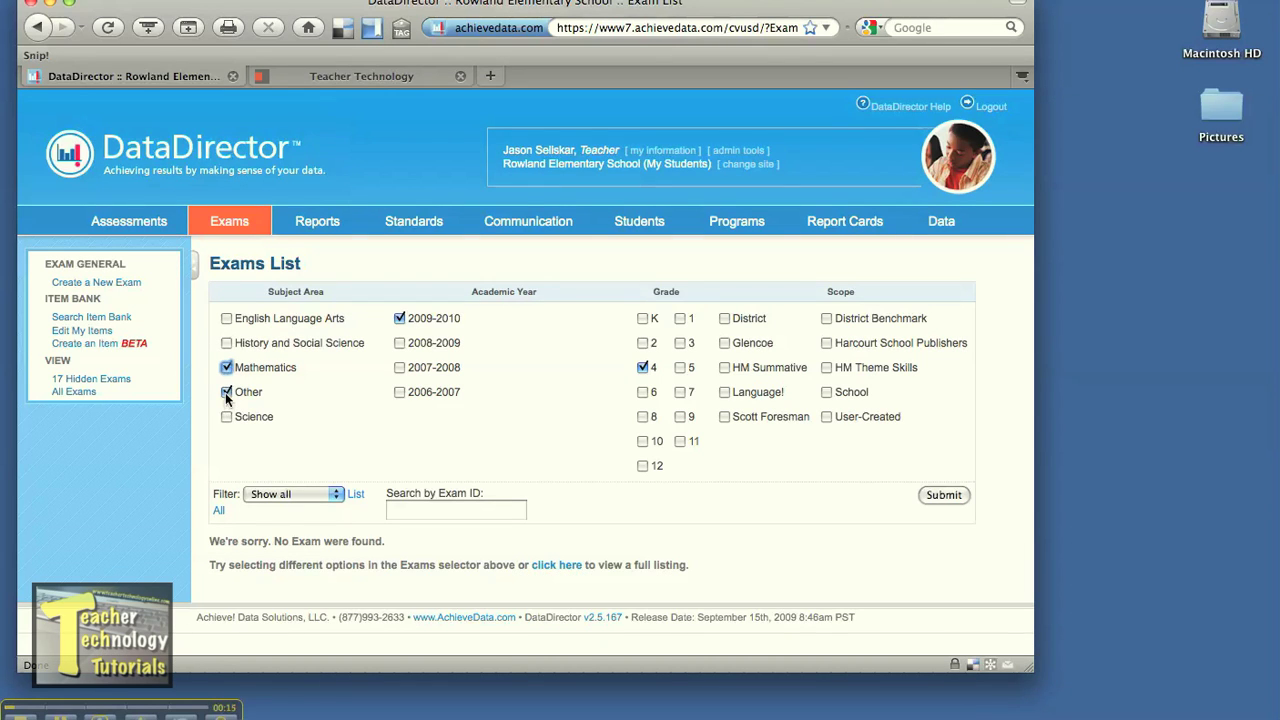
pyautogui.click(227, 393)
# Step: Submit the filters and look over the 76 matching exams
pyautogui.click(950, 499)
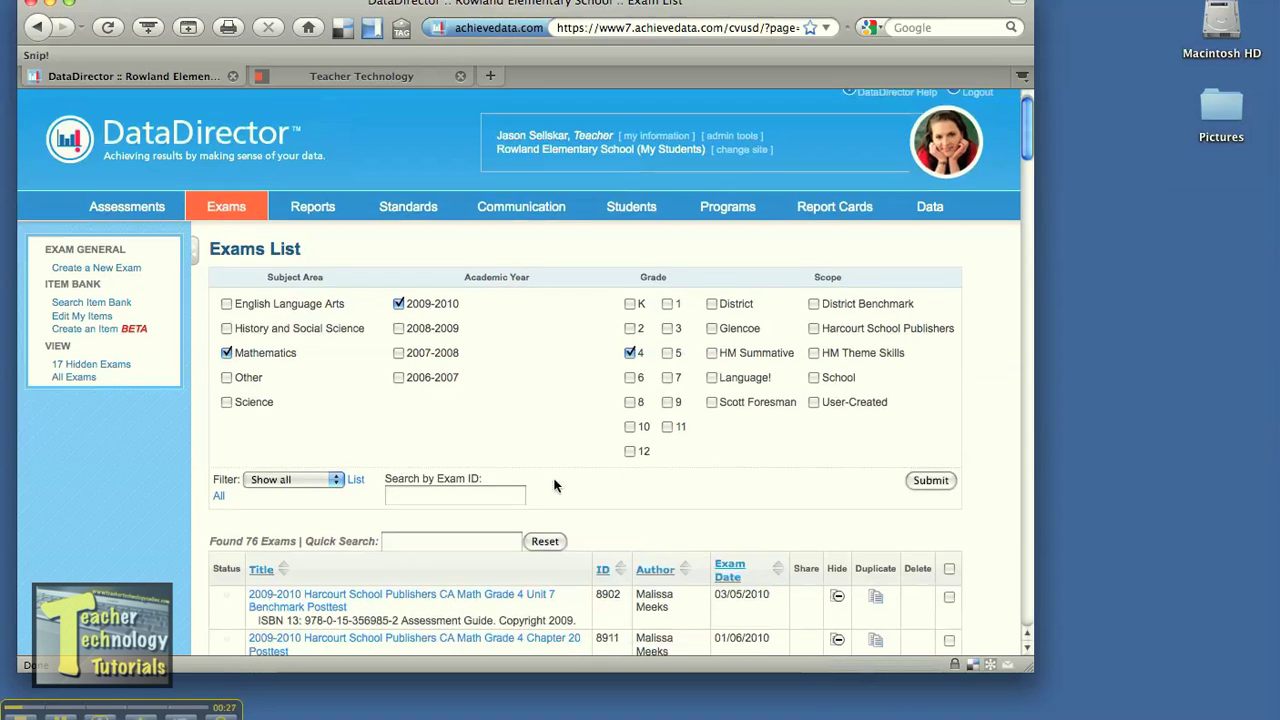
pyautogui.scroll(-5, 500, 495)
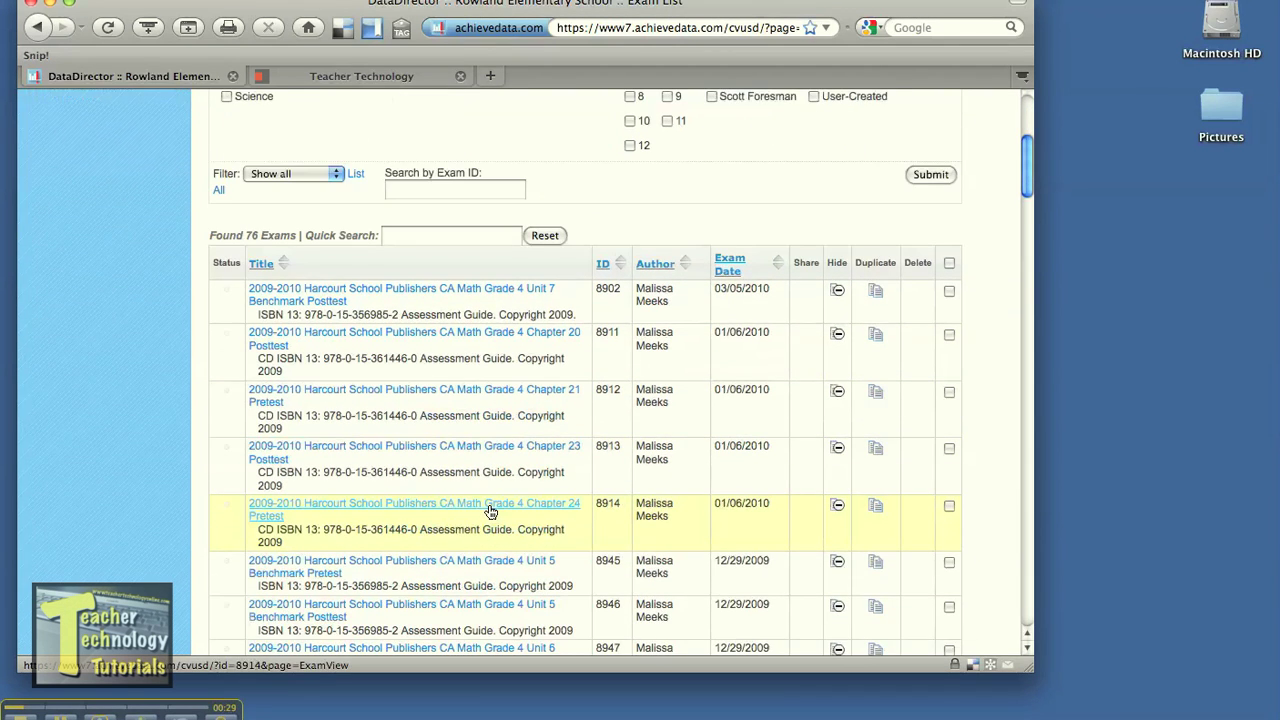
pyautogui.scroll(-1, 490, 512)
pyautogui.scroll(3, 487, 509)
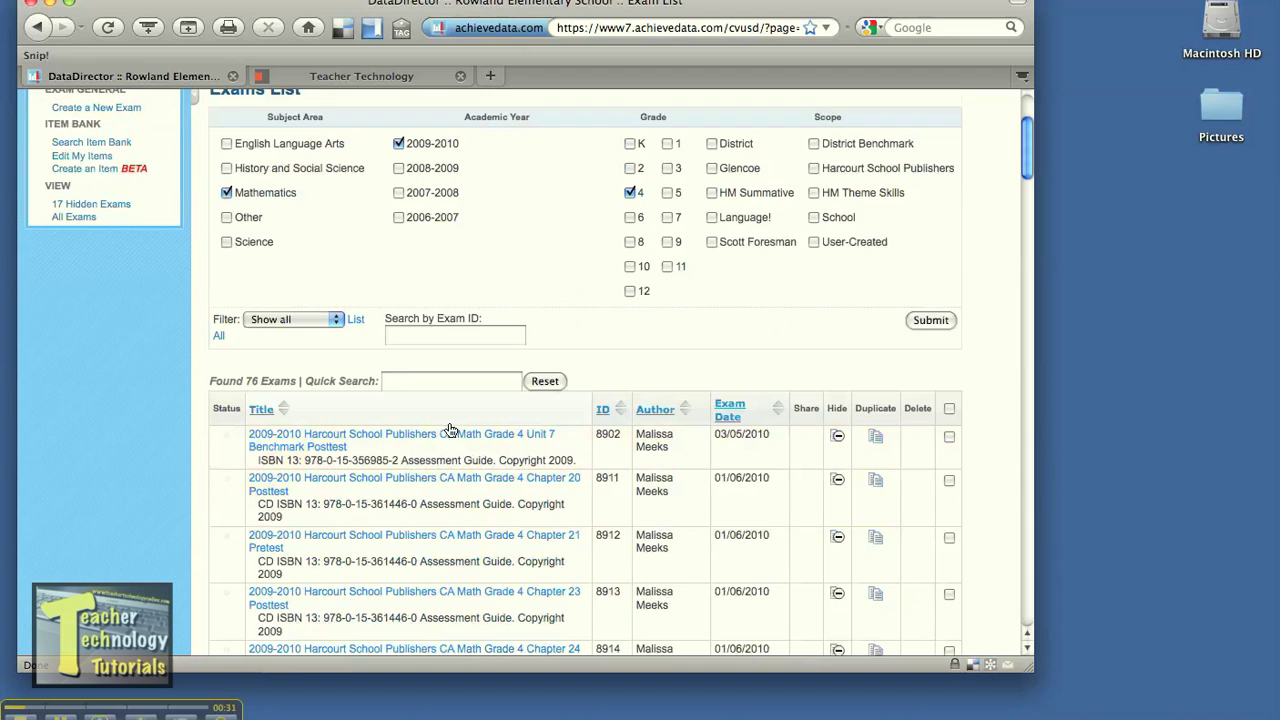
# Step: Quick-search 'inv' and open the 2009-2010 Harcourt Grade 4 Inventory Test
pyautogui.click(430, 381)
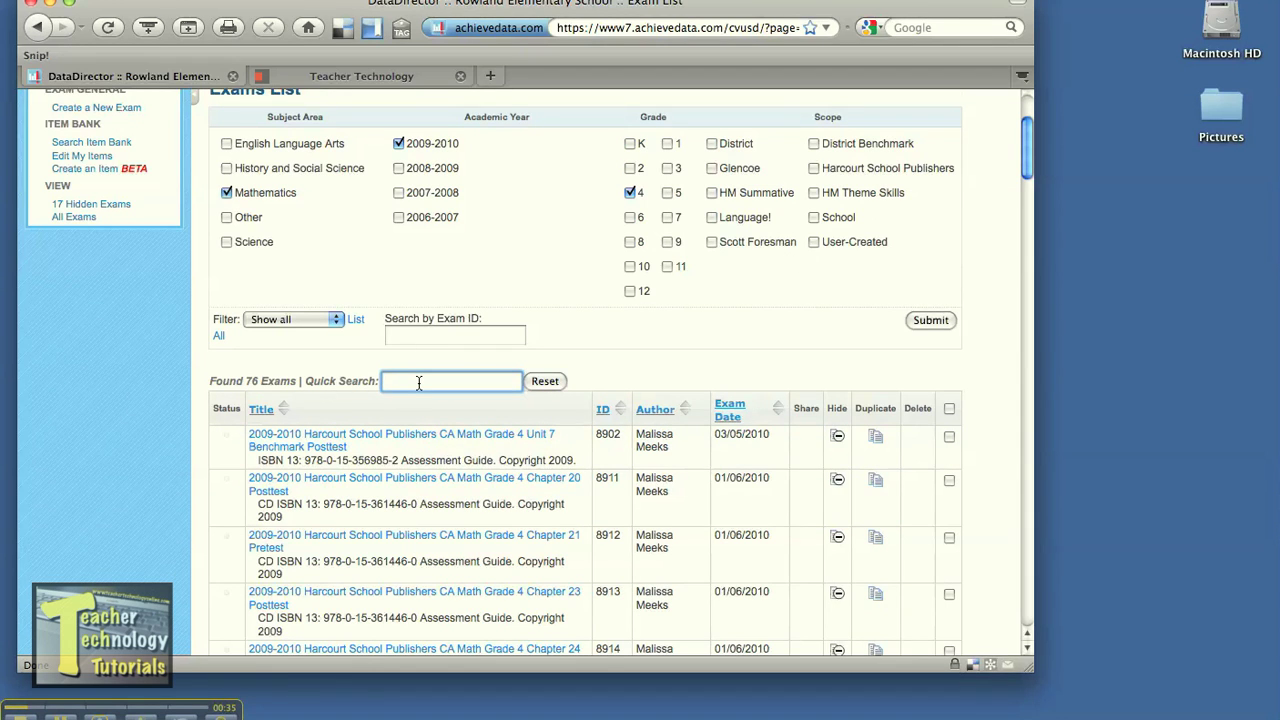
pyautogui.write('inv')
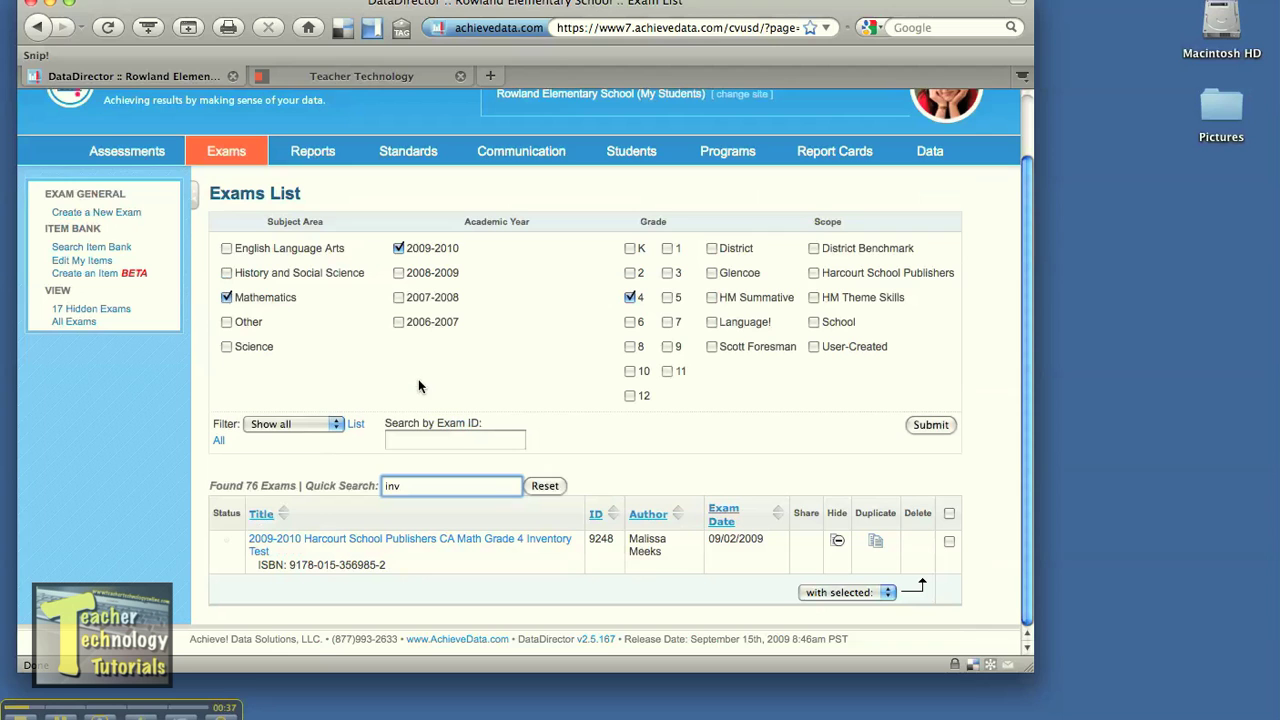
pyautogui.click(474, 544)
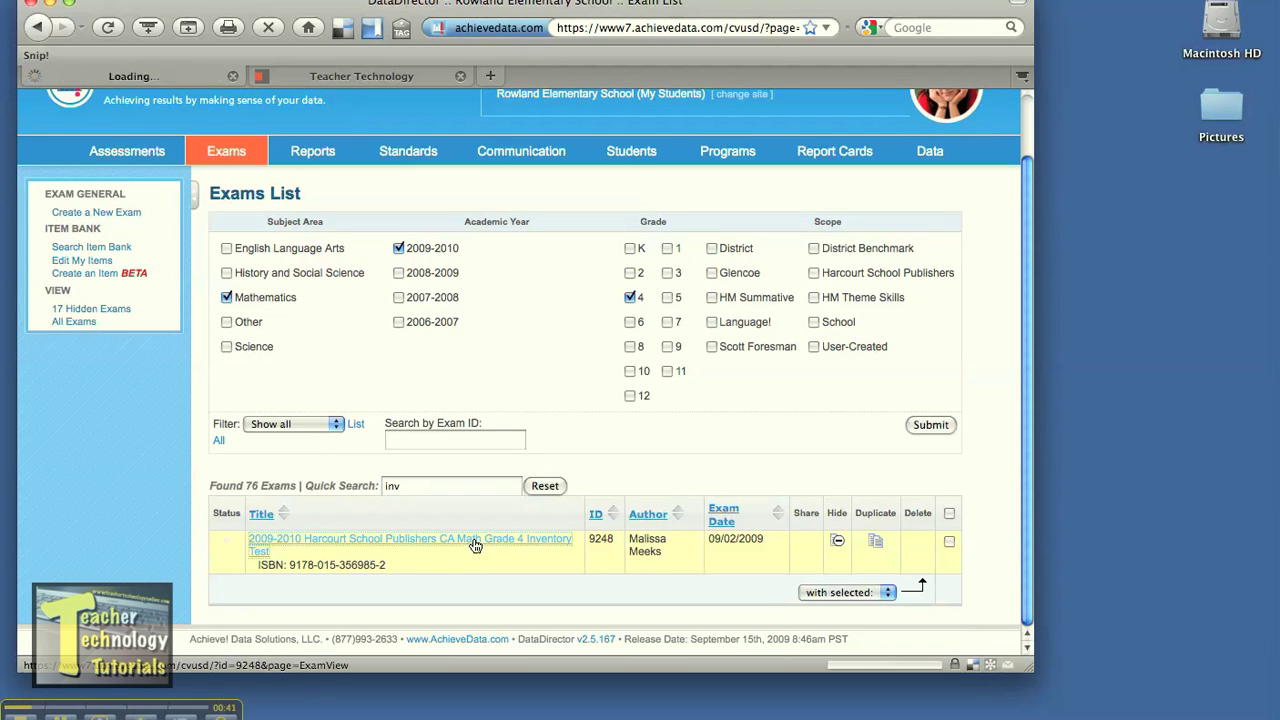
# Step: Scroll down the Inventory Test's exam view to the Exam Materials Download section
pyautogui.scroll(-2, 474, 544)
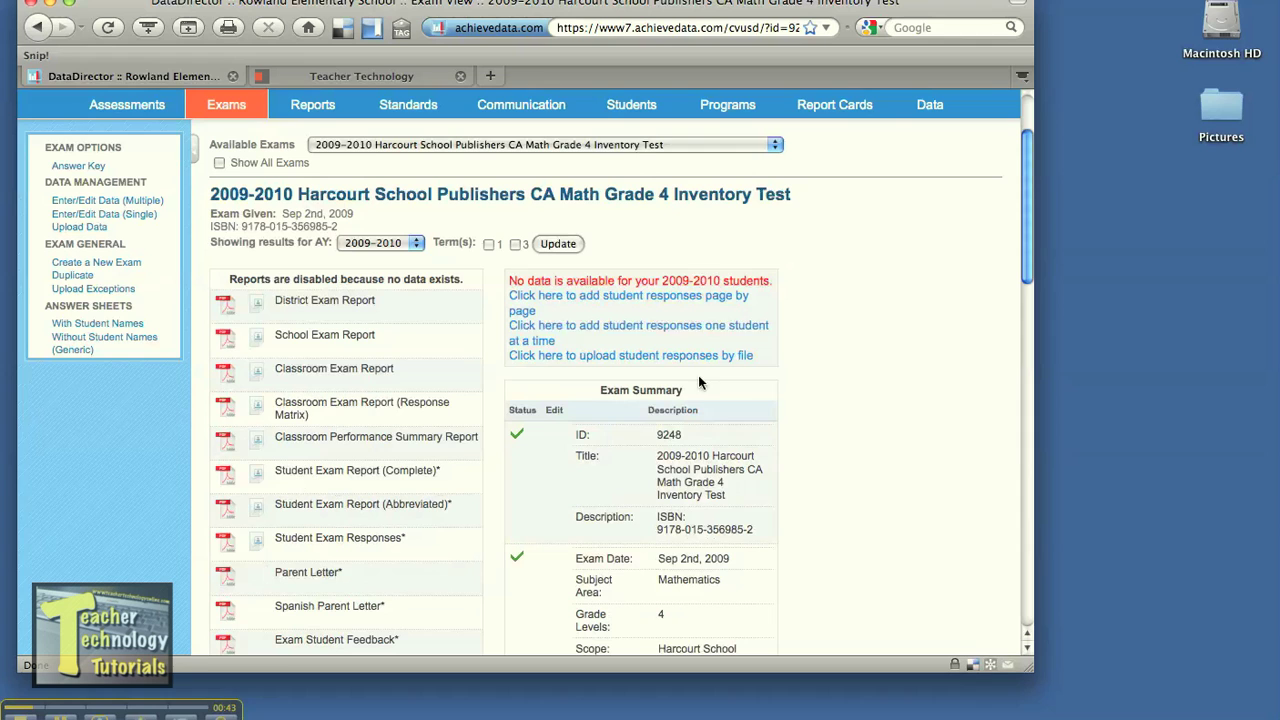
pyautogui.scroll(-3, 515, 492)
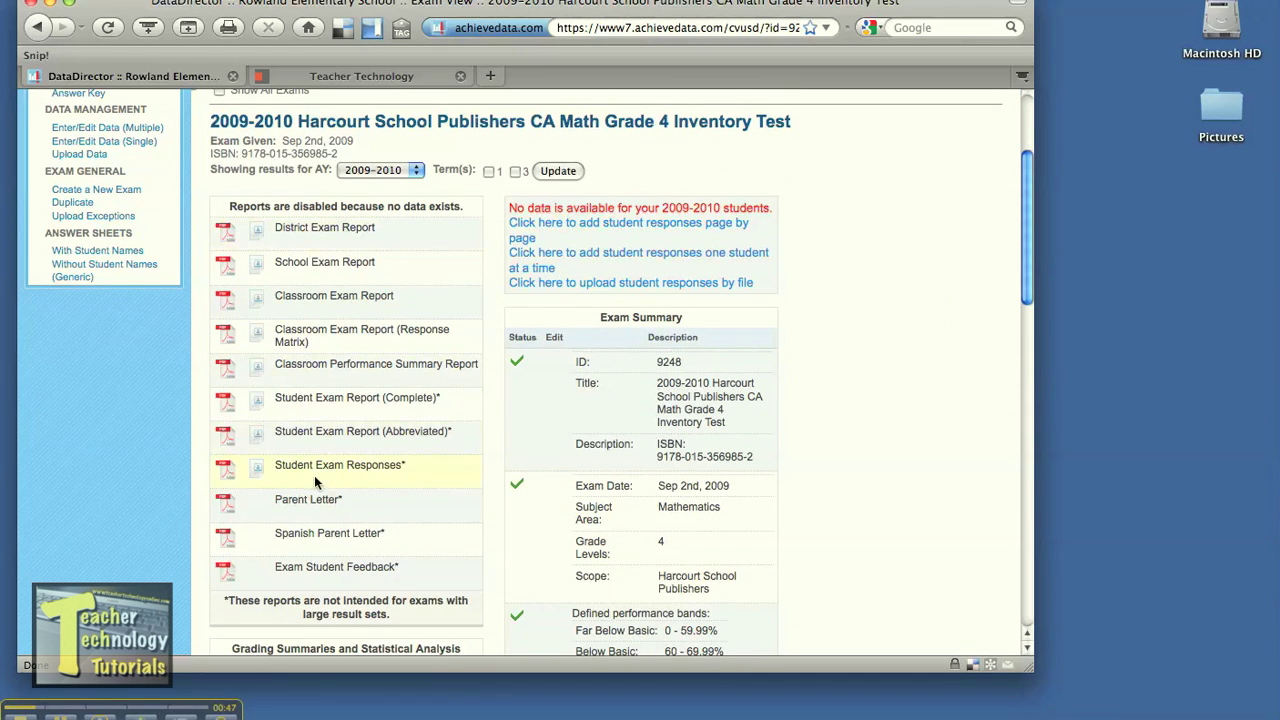
pyautogui.scroll(-3, 476, 517)
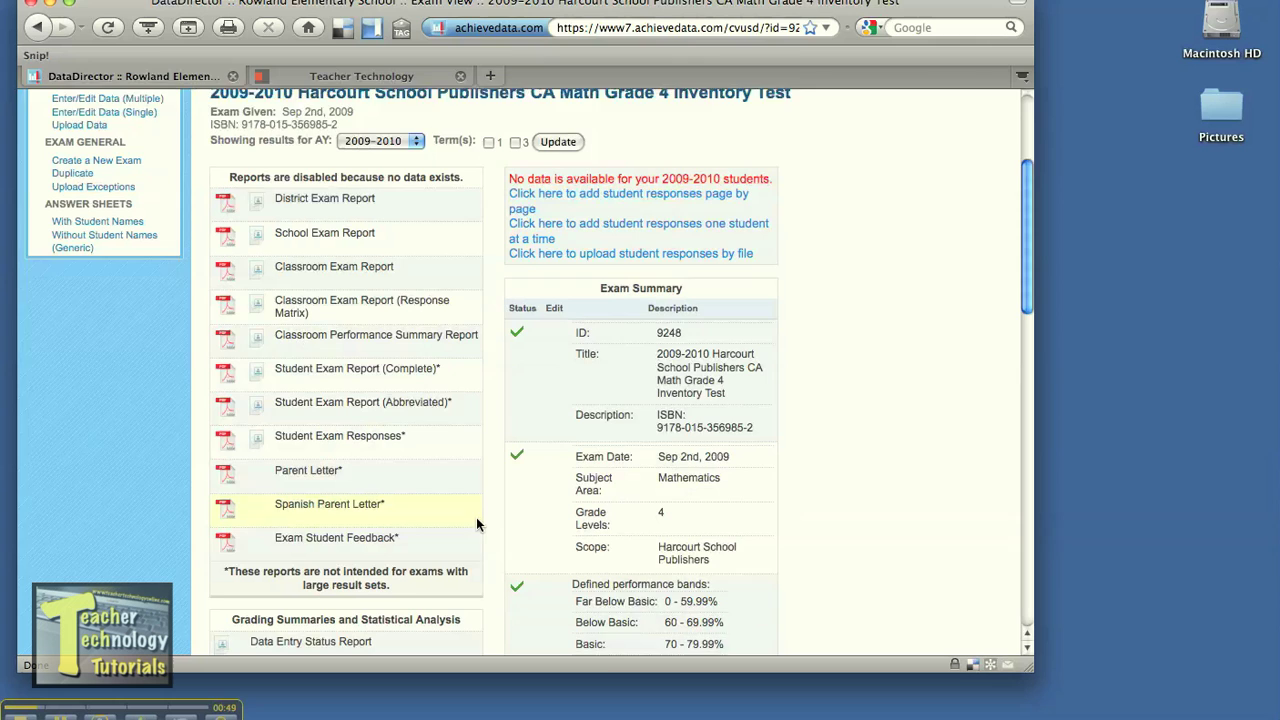
pyautogui.scroll(-1, 483, 521)
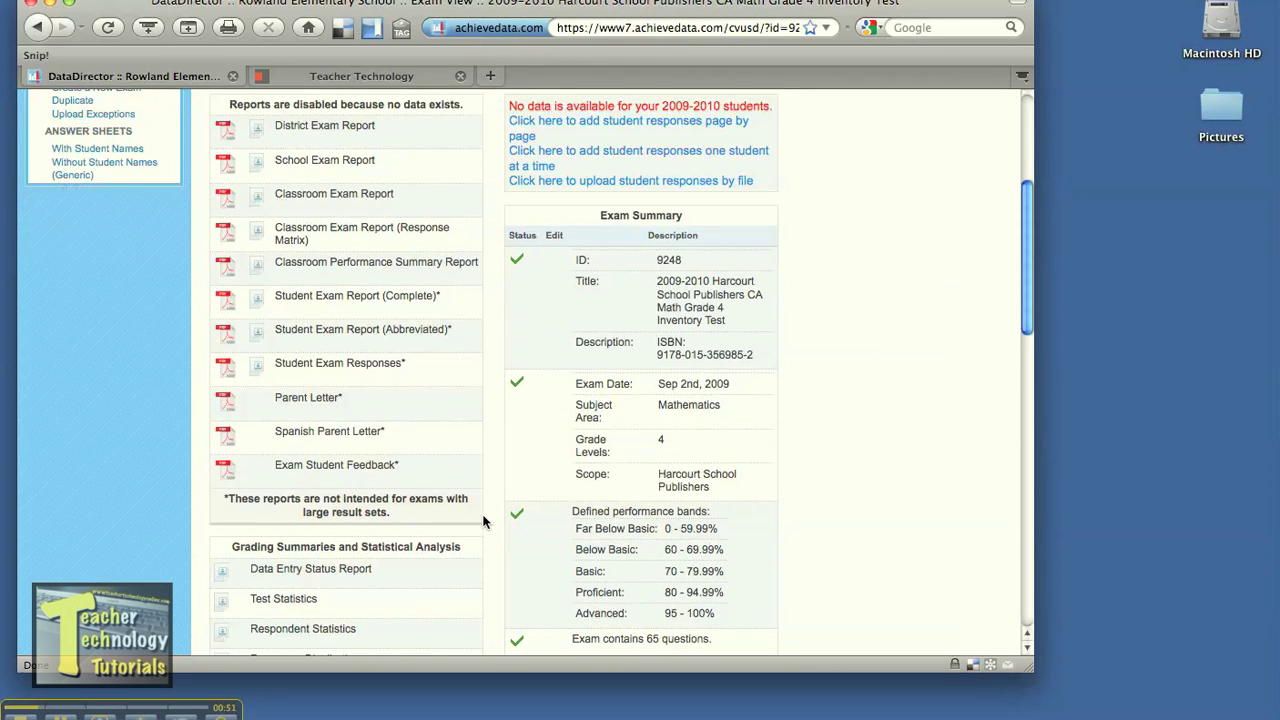
pyautogui.scroll(-4, 484, 516)
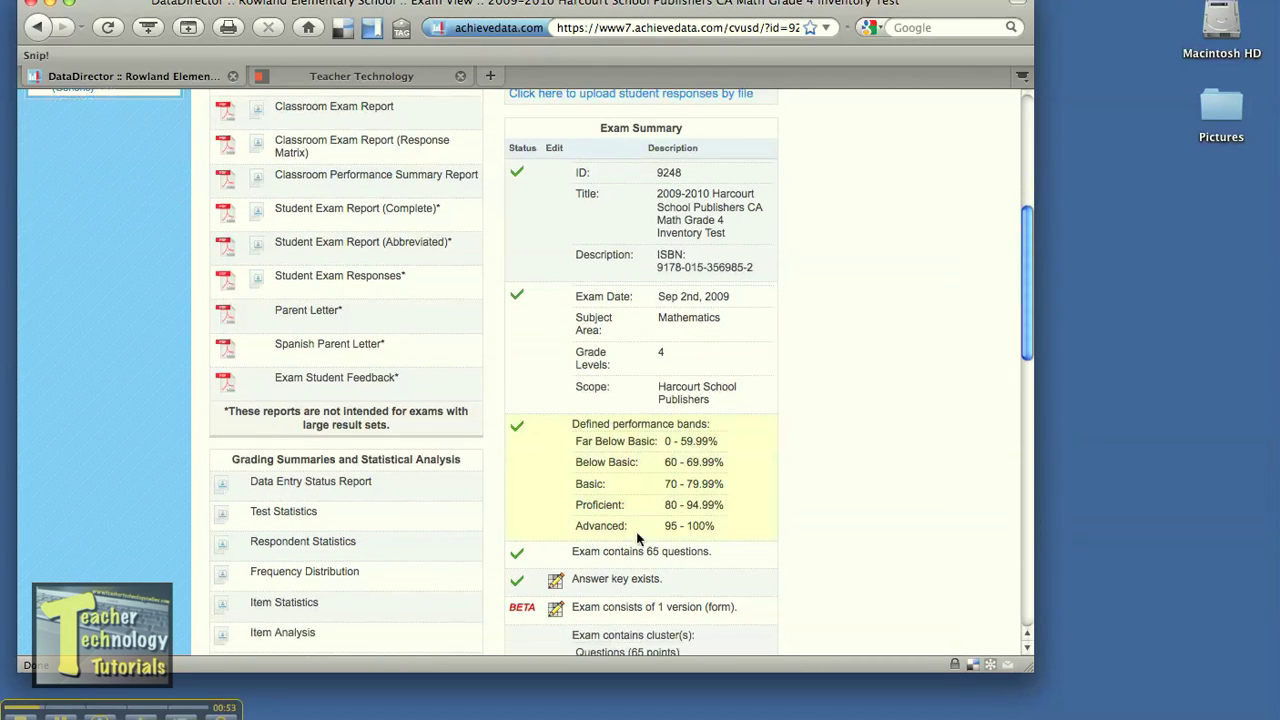
pyautogui.scroll(-7, 840, 545)
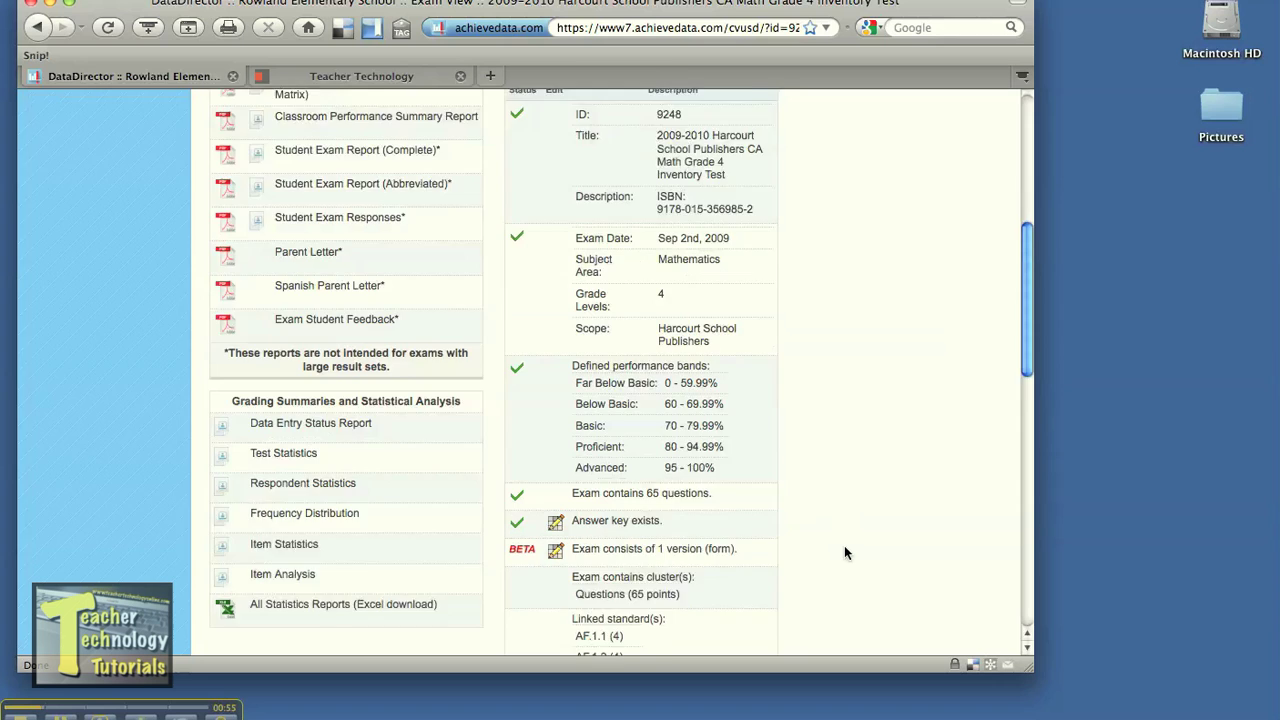
pyautogui.scroll(-20, 840, 548)
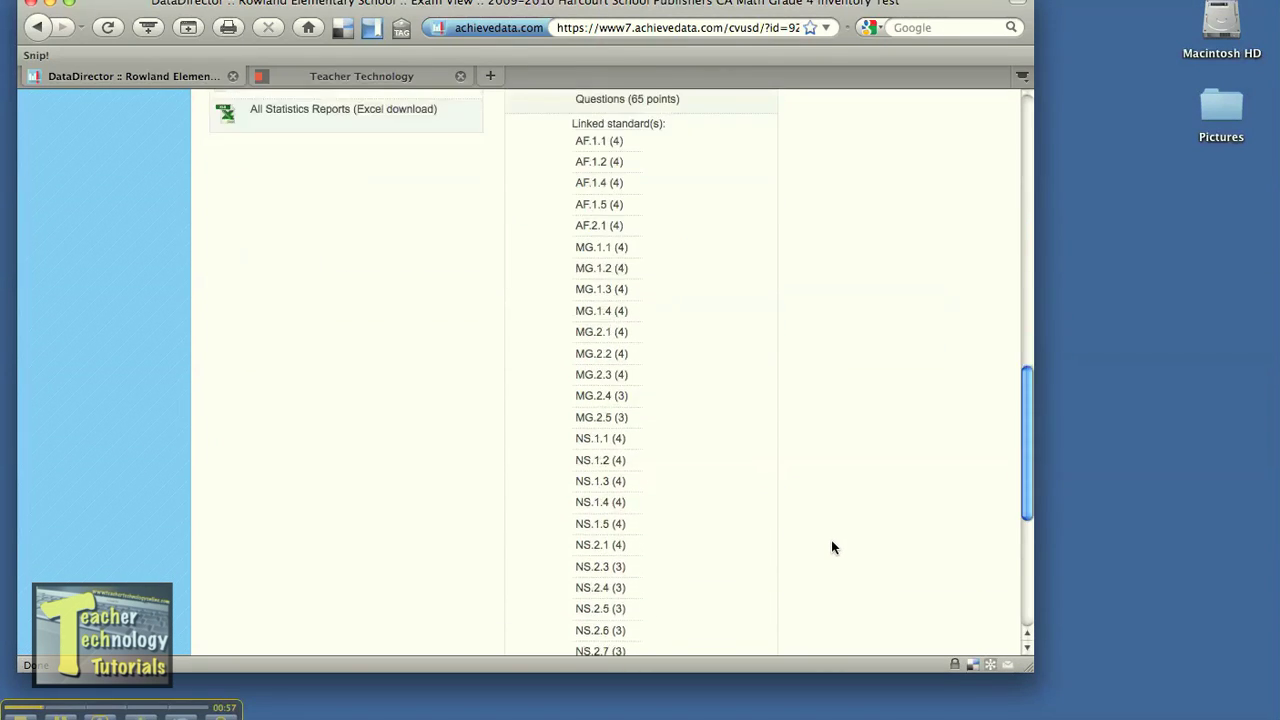
pyautogui.scroll(-8, 831, 548)
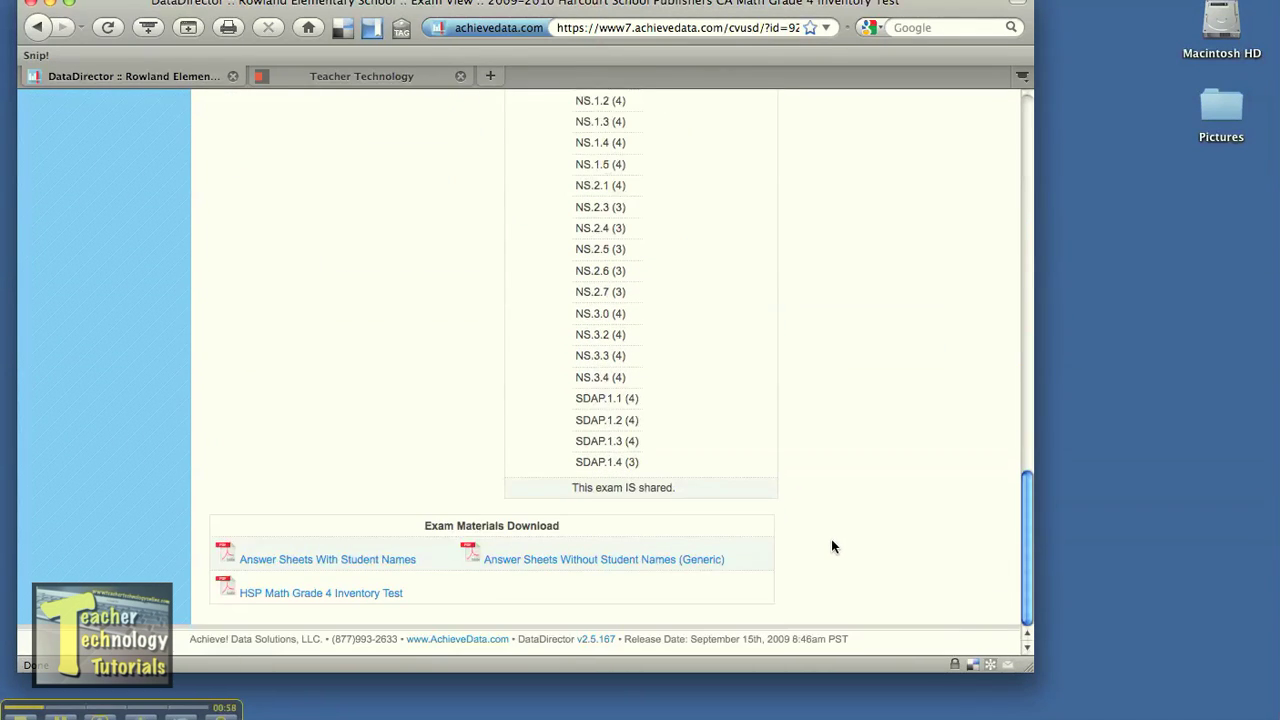
# Step: Choose 'Answer Sheets With Student Names' and review the Exam Answer Sheets Creation options
pyautogui.click(371, 569)
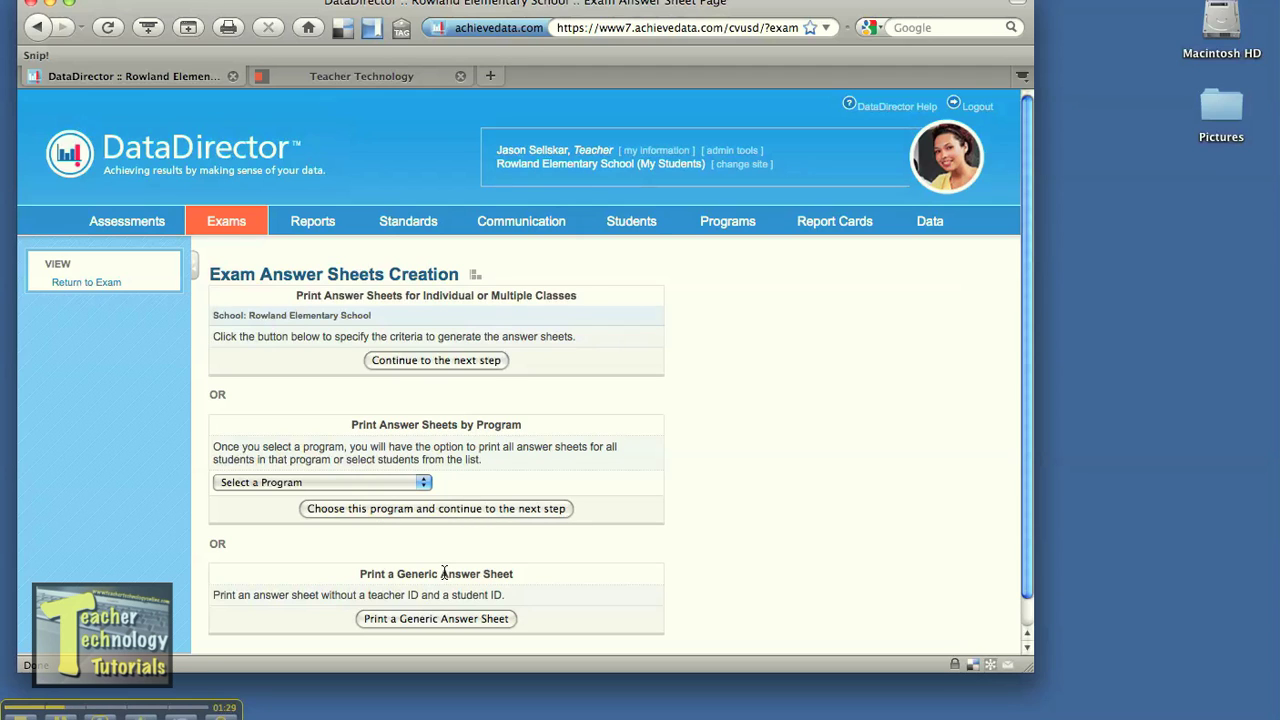
pyautogui.scroll(-1, 441, 567)
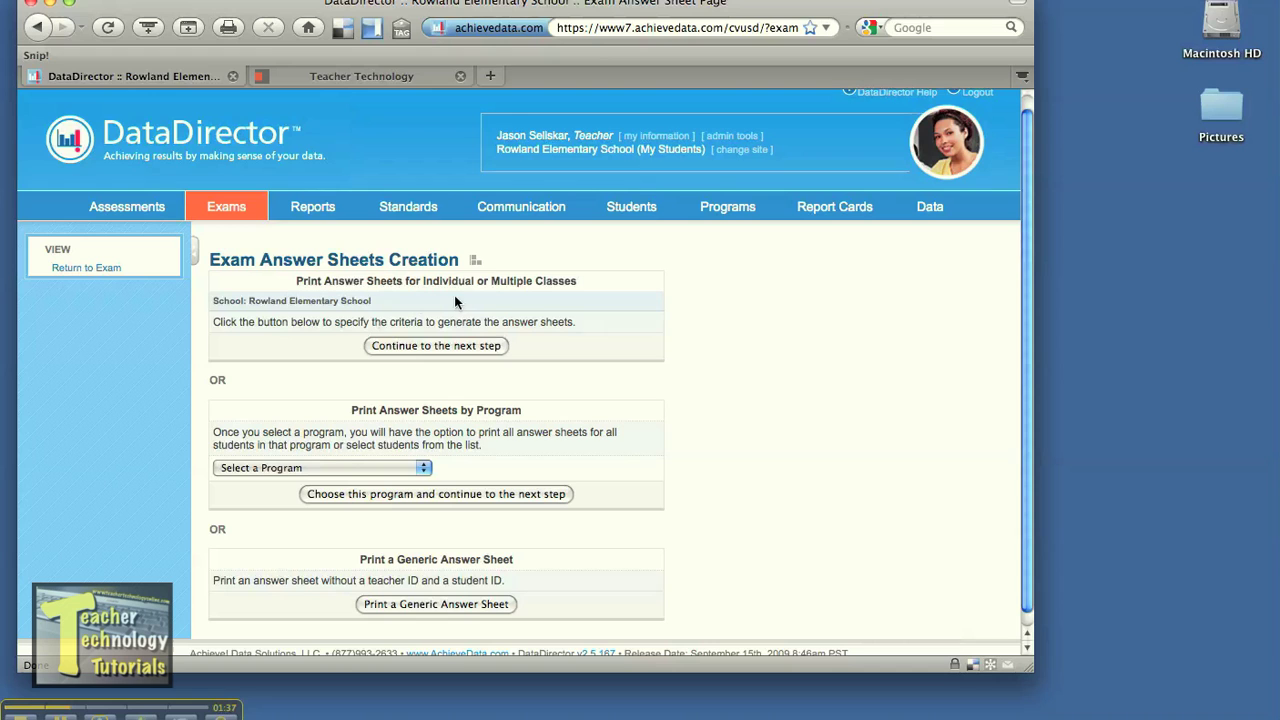
# Step: Generate class answer sheets for the teacher's term 1, grade 4, period 1 Grade 4 (E400) roster
pyautogui.click(479, 346)
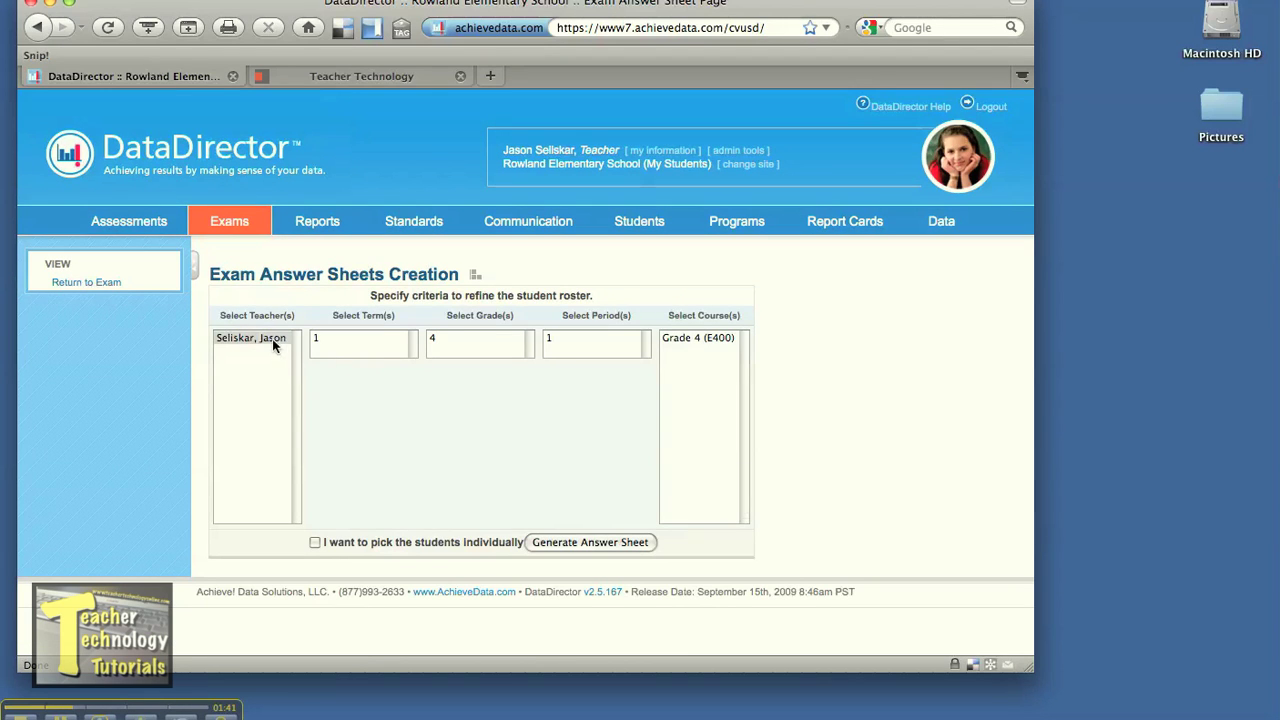
pyautogui.click(272, 338)
pyautogui.click(316, 341)
pyautogui.click(430, 343)
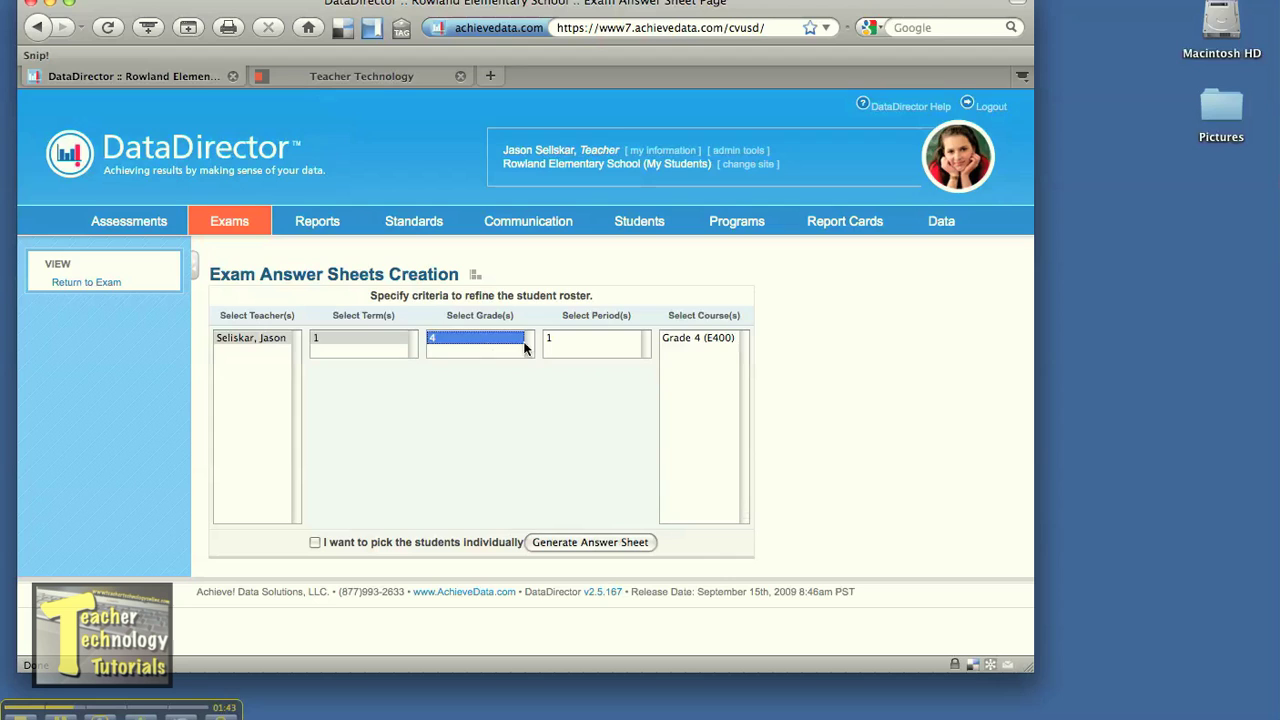
pyautogui.click(558, 338)
pyautogui.click(670, 338)
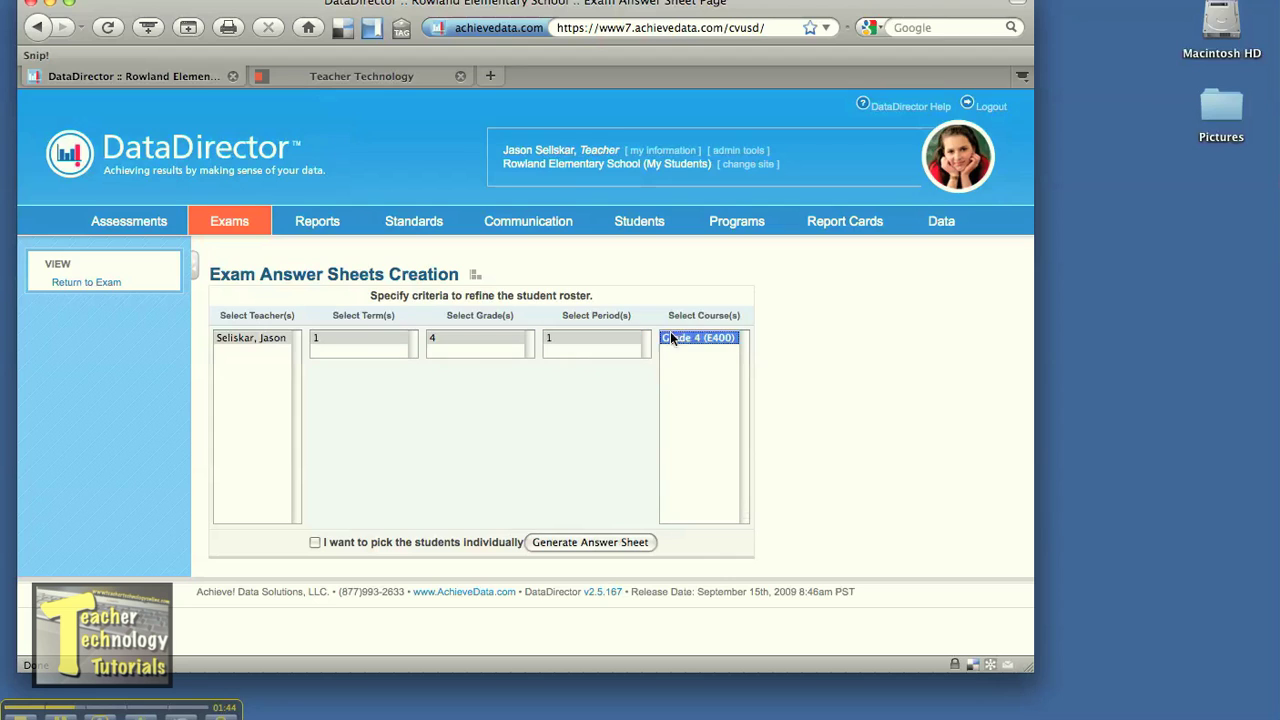
pyautogui.click(547, 543)
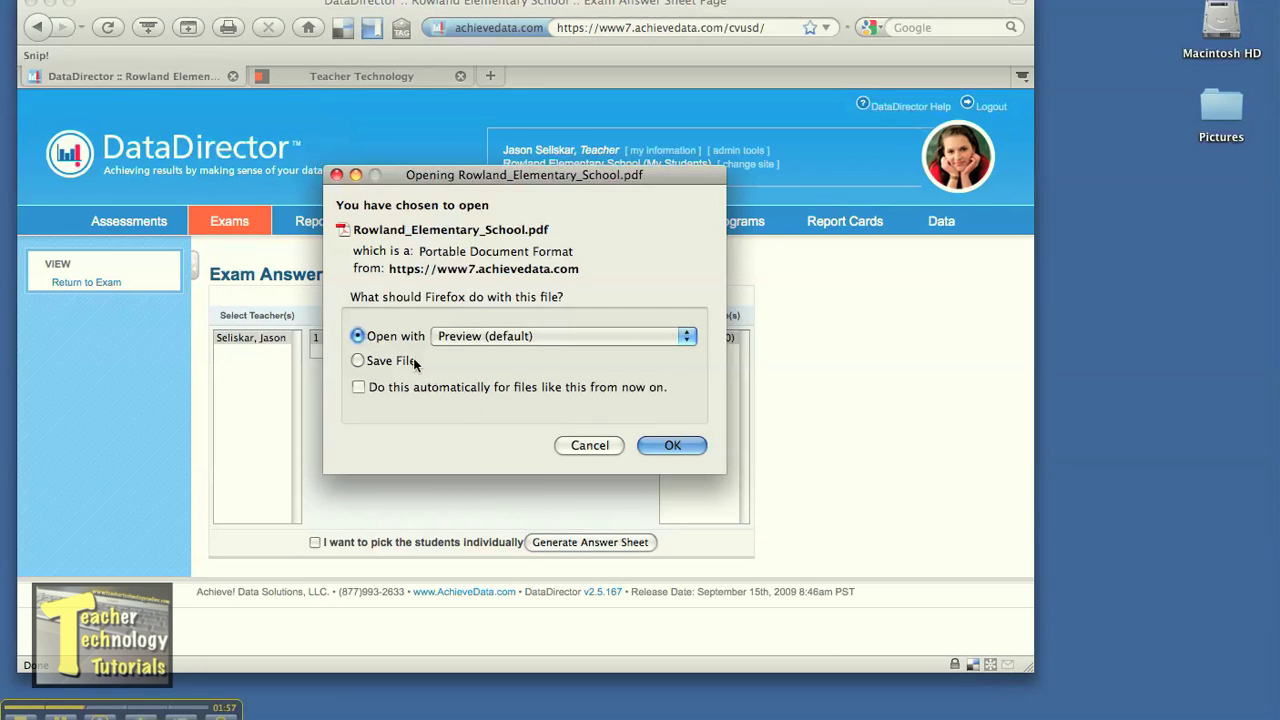
# Step: Save Rowland_Elementary_School(2).pdf and open it from the Downloads window
pyautogui.click(387, 360)
pyautogui.click(665, 445)
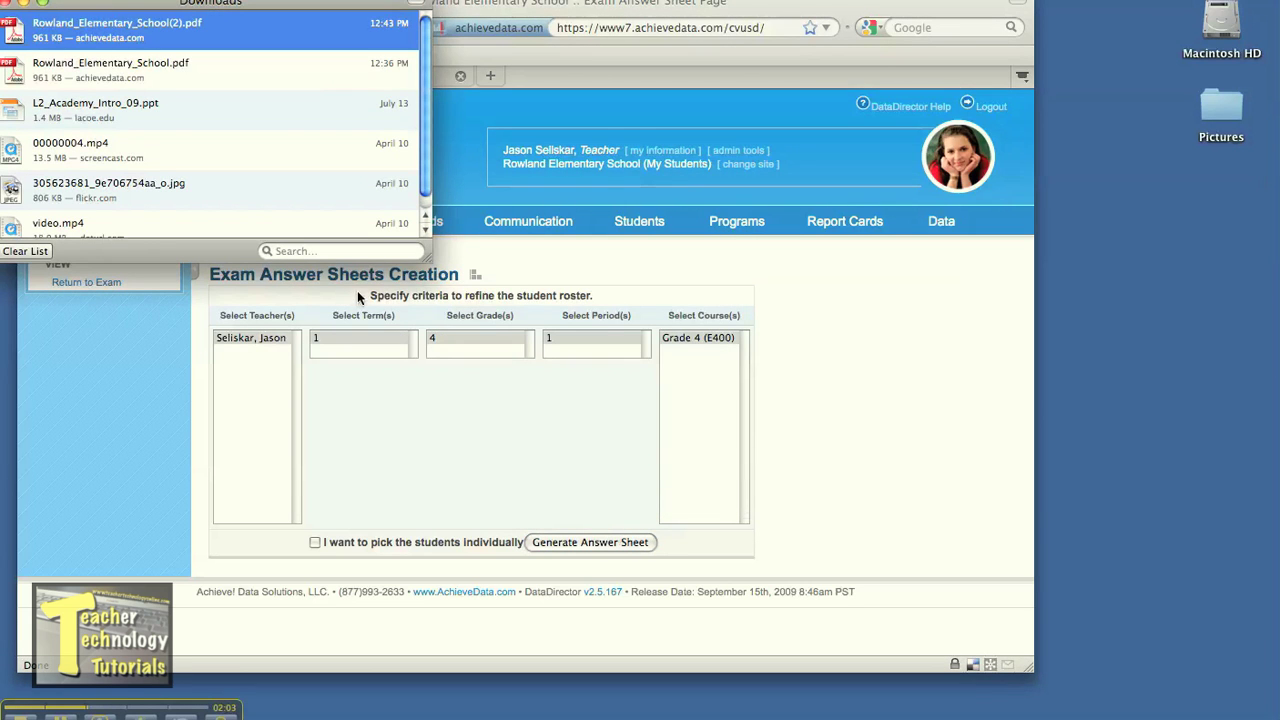
pyautogui.doubleClick(58, 36)
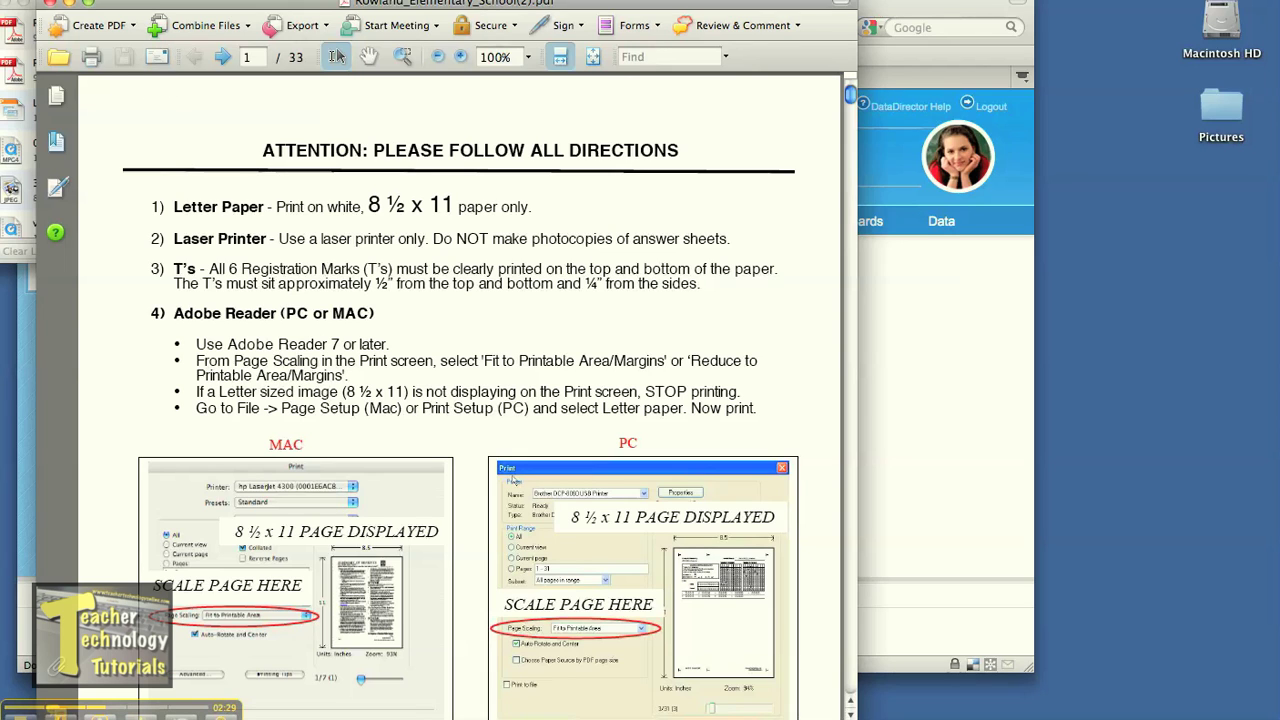
# Step: Open Acrobat's Print dialog and look through the printer list for rw.wkrm.hp.lj.4250
pyautogui.click(112, 0)
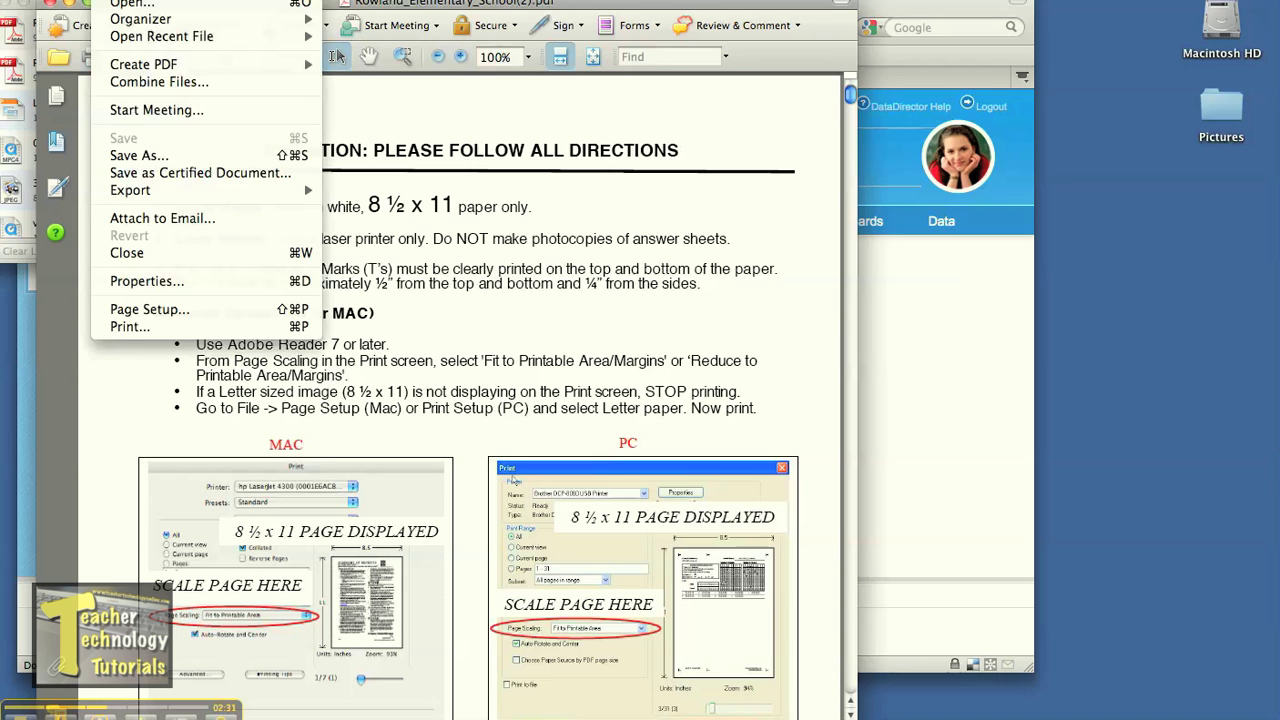
pyautogui.click(182, 345)
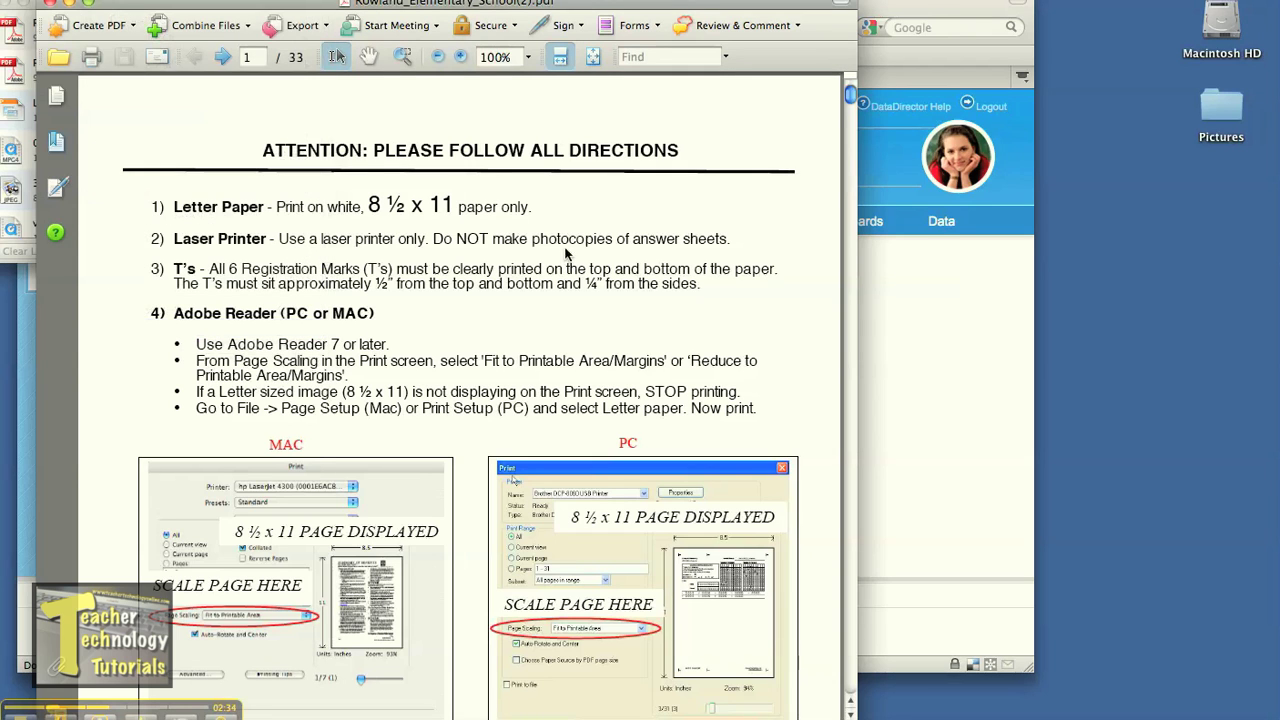
pyautogui.click(603, 187)
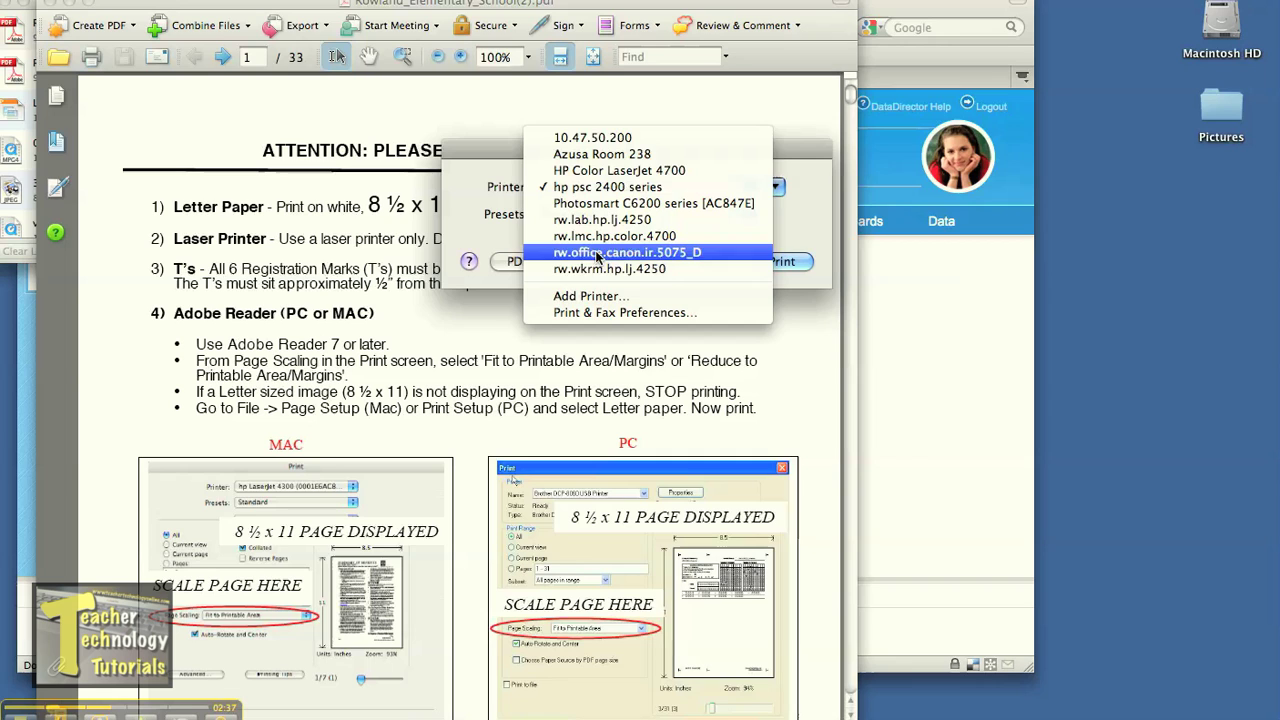
pyautogui.press('Escape')
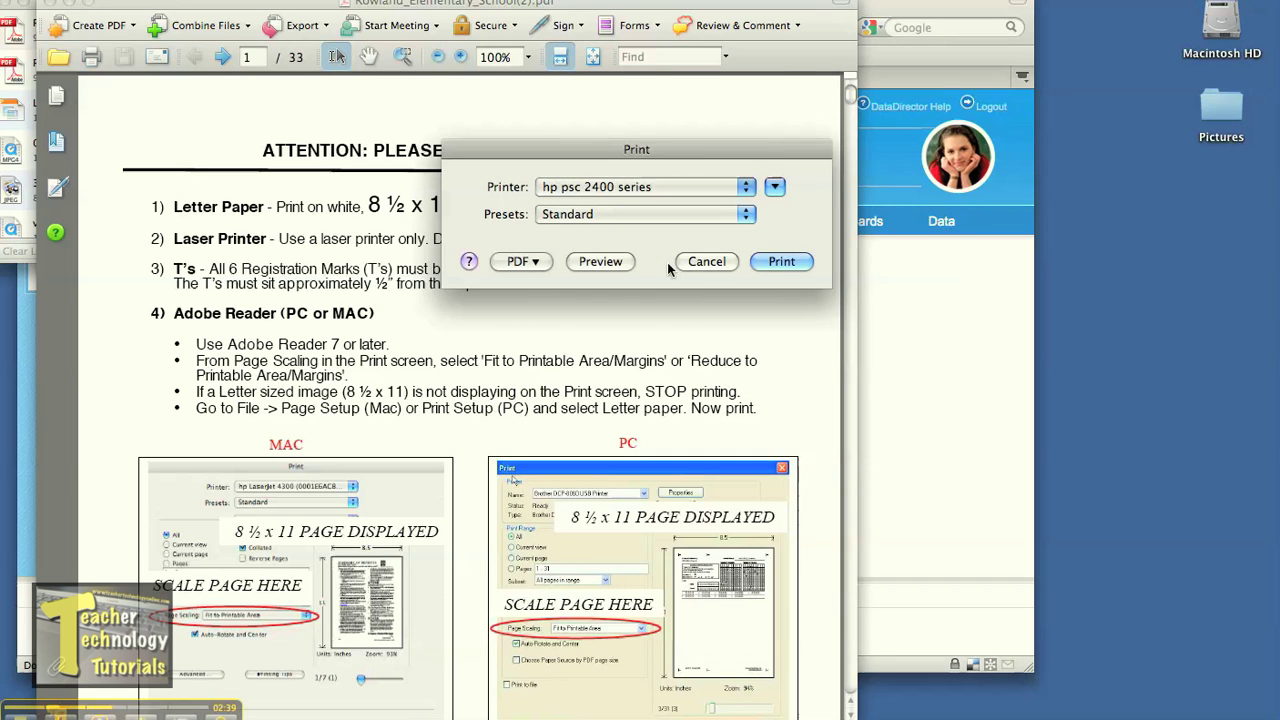